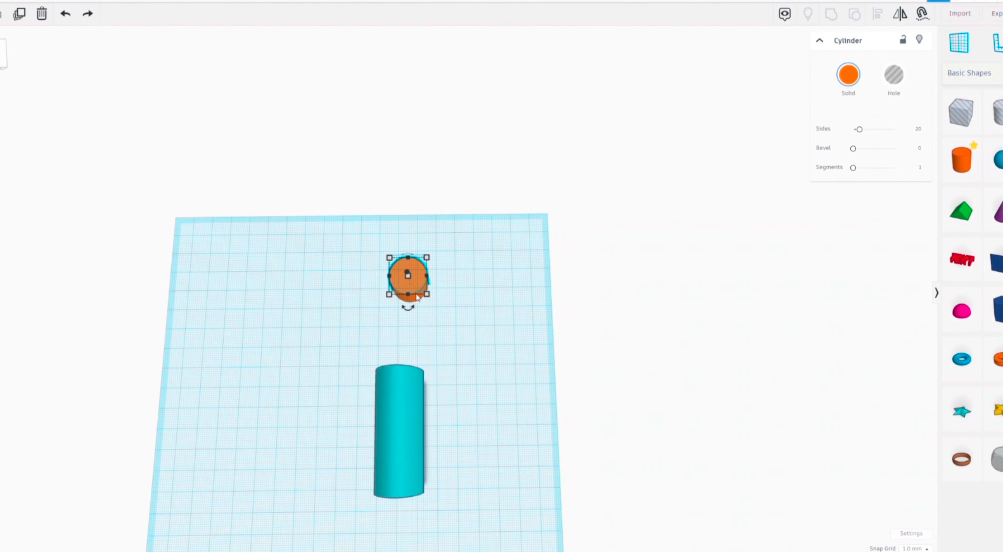
# Step: Duplicate the orange cylinder and move the copy directly behind the original, toward the back edge of the workplane
pyautogui.hotkey('ctrl', 'd')
pyautogui.press('Up')
pyautogui.press('Up')
pyautogui.press('Up')
pyautogui.press('Up')
pyautogui.press('Up')
pyautogui.press('Up')
pyautogui.press('Up')
pyautogui.press('Up')
pyautogui.press('Up')
pyautogui.press('Up')
pyautogui.press('Up')
pyautogui.press('Up')
pyautogui.press('Up')
pyautogui.press('Up')
pyautogui.press('Up')
pyautogui.press('Up')
pyautogui.press('Up')
pyautogui.press('Up')
pyautogui.press('Up')
pyautogui.press('Up')
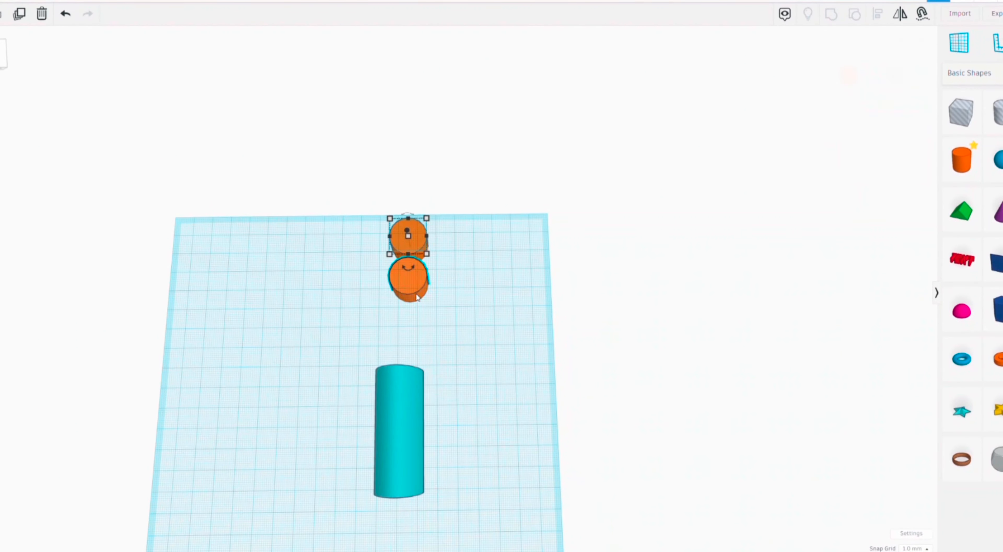
# Step: Select all the cylinders on the workplane and delete them
pyautogui.moveTo(347, 489); pyautogui.dragTo(465, 194)
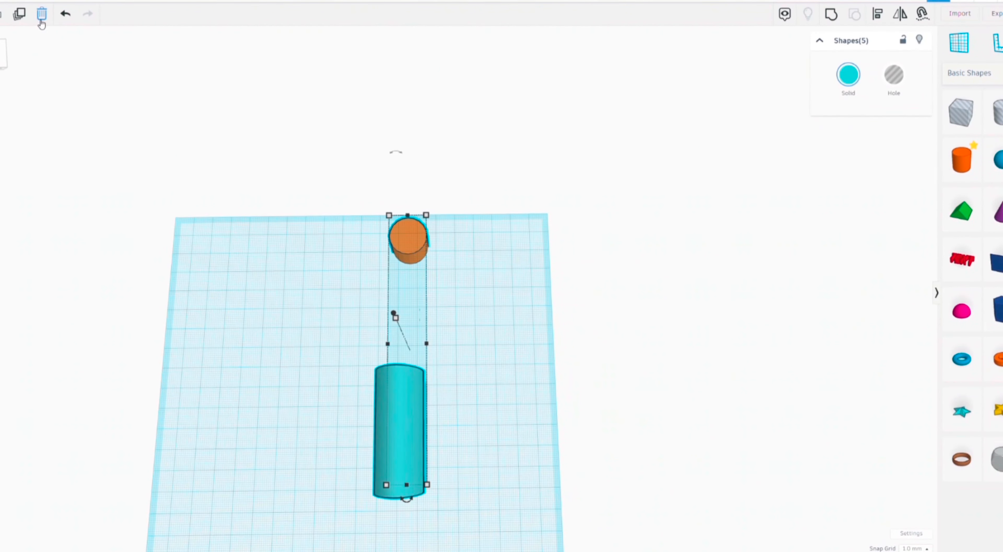
pyautogui.moveTo(405, 446); pyautogui.dragTo(489, 473)
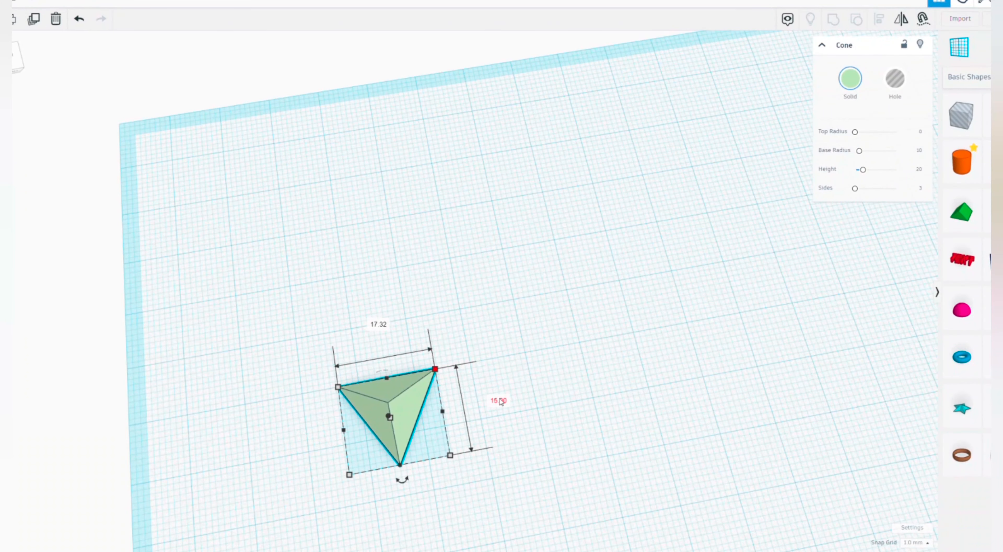
# Step: Set the three-sided cone's depth to 16 mm
pyautogui.click(503, 401)
pyautogui.write('13')
pyautogui.press('BackSpace')
pyautogui.write('6')
pyautogui.press('Return')
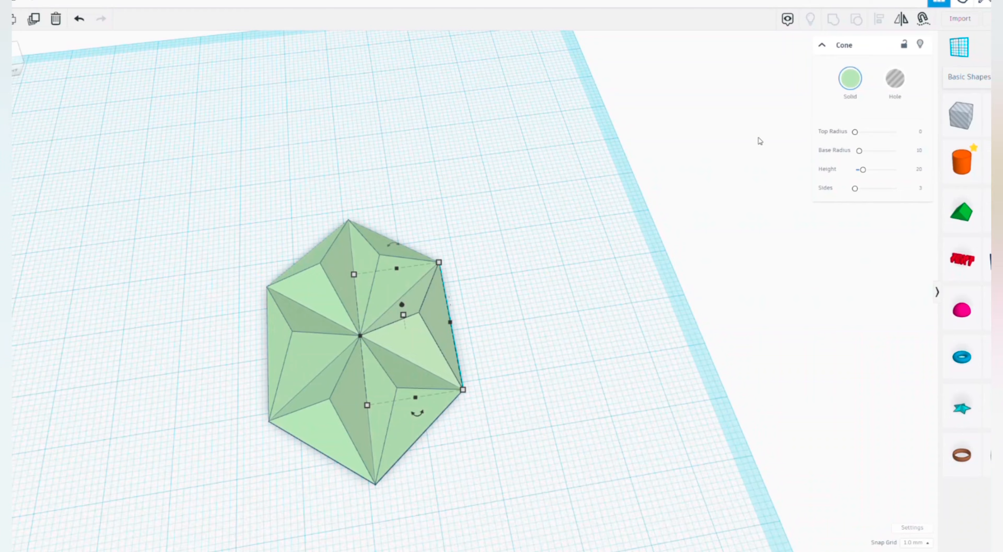
# Step: Colour the right-hand cone of the hexagon green and the opposite left-hand cone yellow
pyautogui.click(850, 78)
pyautogui.click(890, 165)
pyautogui.click(351, 337)
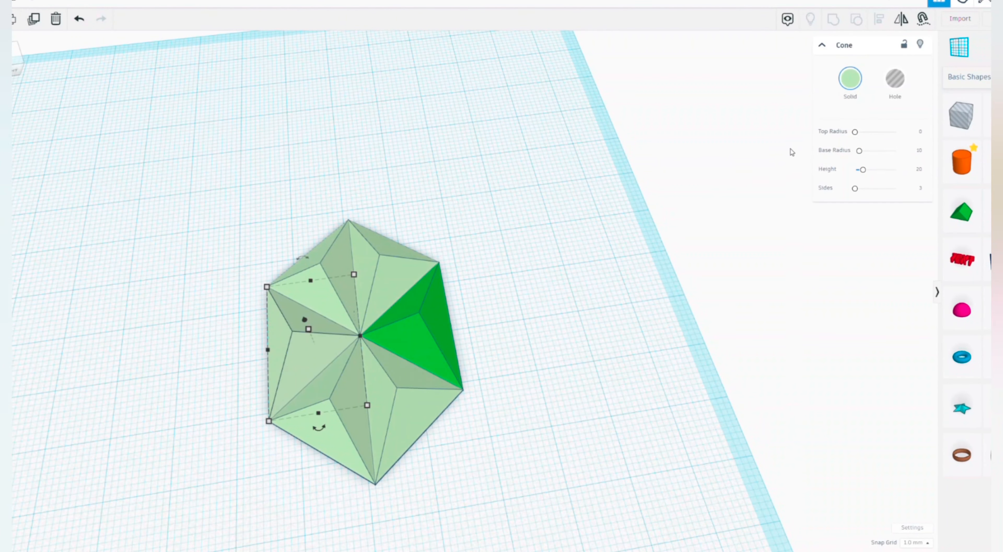
pyautogui.click(850, 78)
pyautogui.click(874, 163)
pyautogui.click(555, 238)
pyautogui.moveTo(554, 236); pyautogui.dragTo(574, 294, button='right')
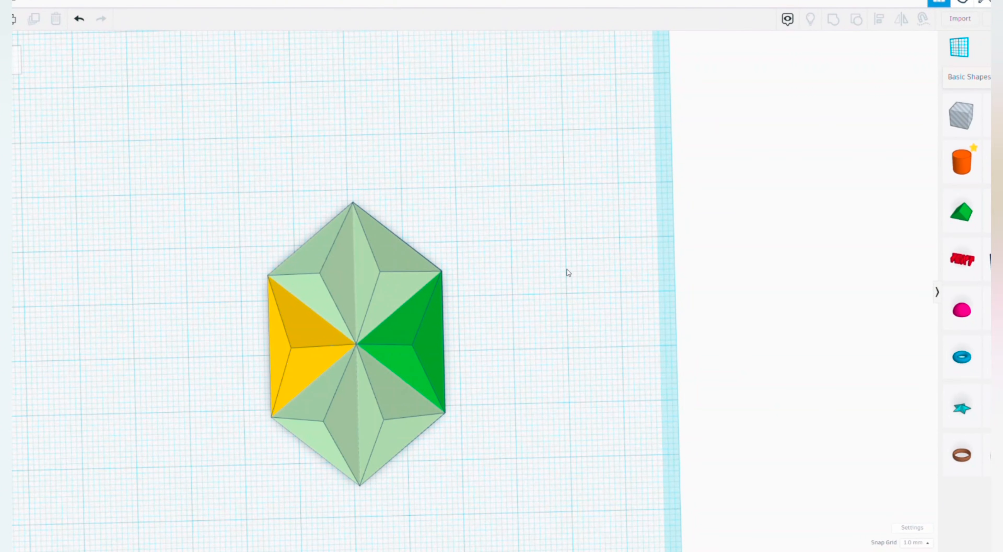
# Step: Select all six cones that form the hexagon
pyautogui.moveTo(476, 145); pyautogui.dragTo(282, 496)
pyautogui.moveTo(283, 497); pyautogui.dragTo(236, 146, button='right')
pyautogui.moveTo(337, 157); pyautogui.dragTo(164, 222)
pyautogui.moveTo(360, 98); pyautogui.dragTo(328, 1)
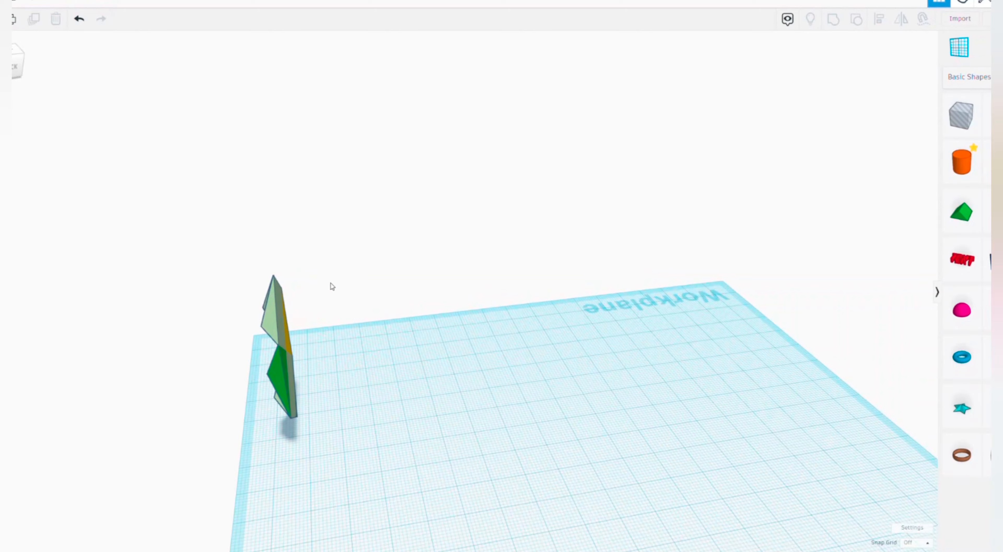
# Step: Duplicate the upright hexagonal panel in place
pyautogui.moveTo(329, 285); pyautogui.dragTo(291, 293, button='right')
pyautogui.click(287, 297)
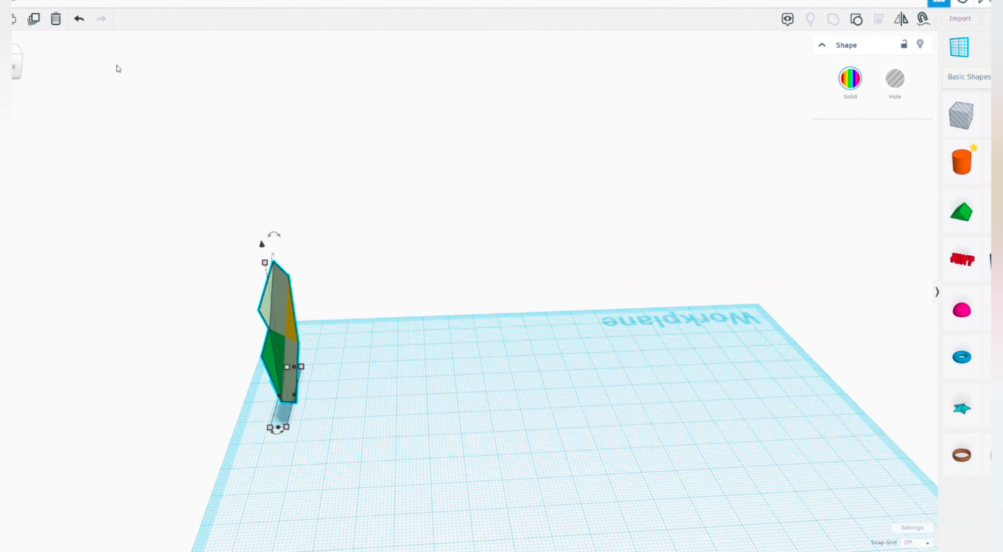
pyautogui.click(34, 20)
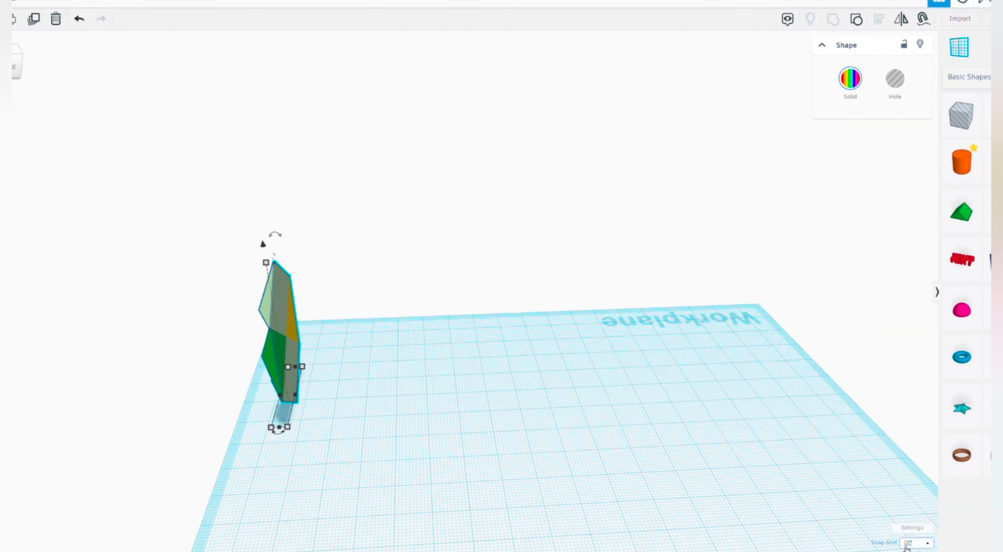
# Step: Set the snap grid to 1.0 mm and shift the duplicated panel away from the original's faceted face in 1 mm steps
pyautogui.click(917, 543)
pyautogui.click(916, 484)
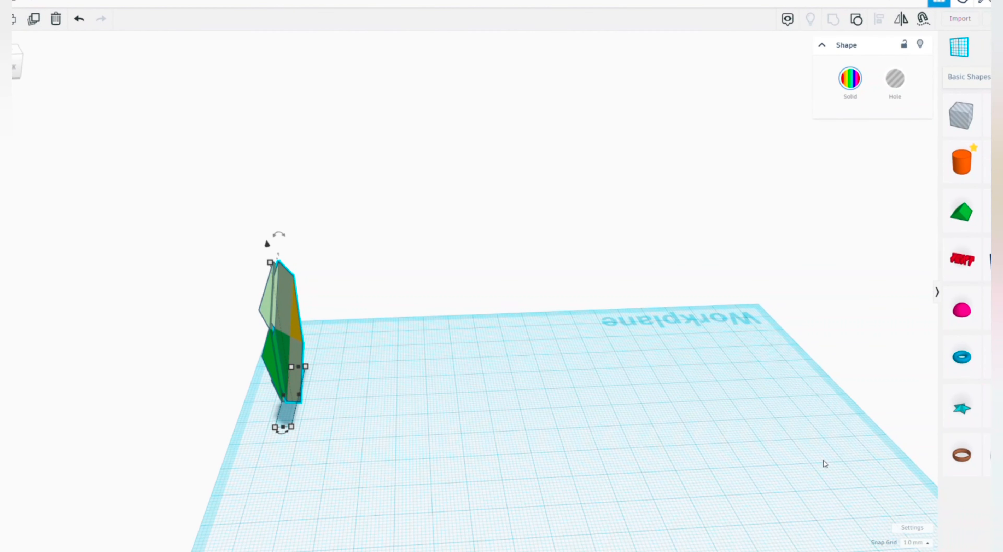
pyautogui.press('Right')
pyautogui.press('Right')
pyautogui.press('Right')
pyautogui.press('Right')
pyautogui.press('Right')
pyautogui.press('Right')
pyautogui.press('Right')
pyautogui.press('Right')
pyautogui.press('Right')
pyautogui.press('Right')
pyautogui.press('Right')
pyautogui.press('Right')
pyautogui.press('Right')
pyautogui.press('Right')
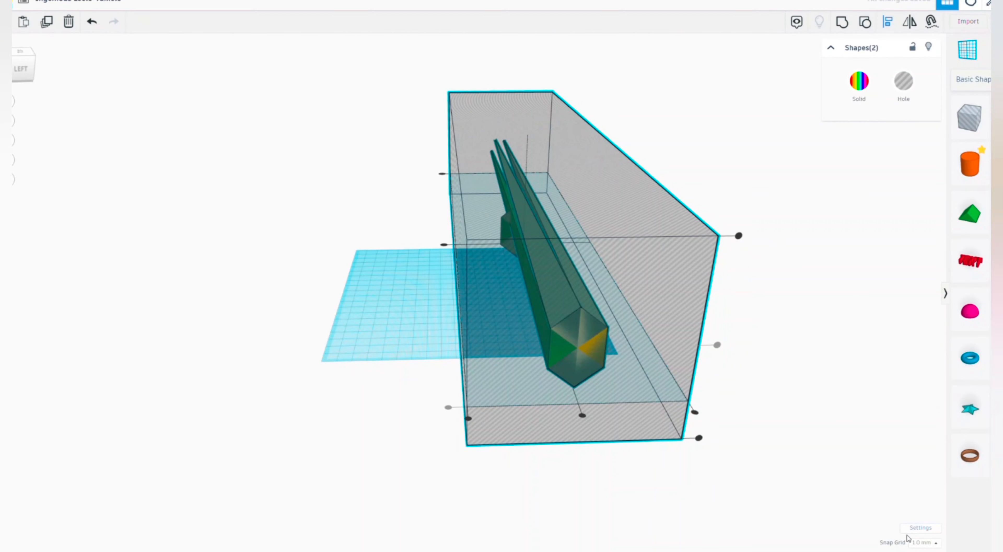
# Step: Set the snap grid to 0.1 mm and end the alignment of the hexagonal column with the hole box
pyautogui.click(915, 540)
pyautogui.click(932, 450)
pyautogui.click(831, 437)
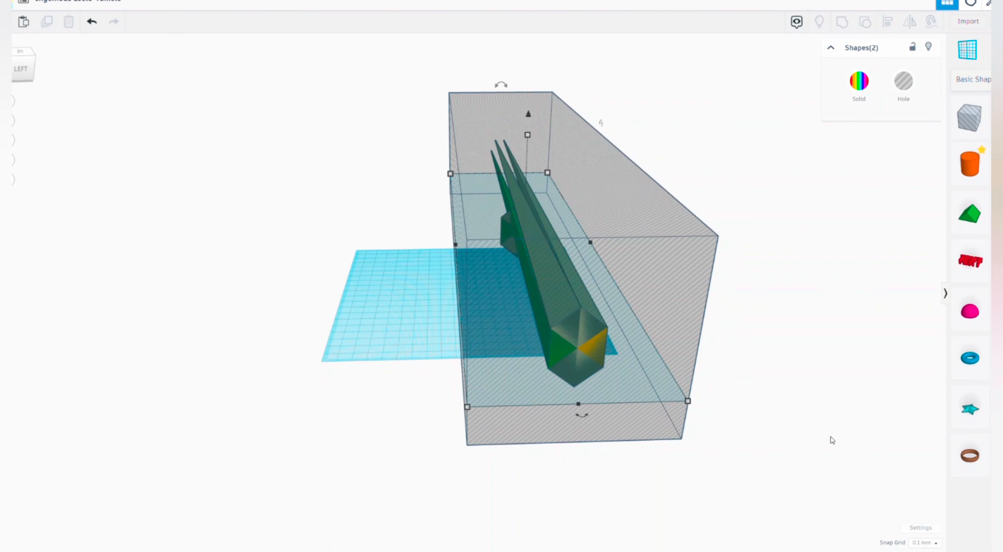
pyautogui.click(663, 414)
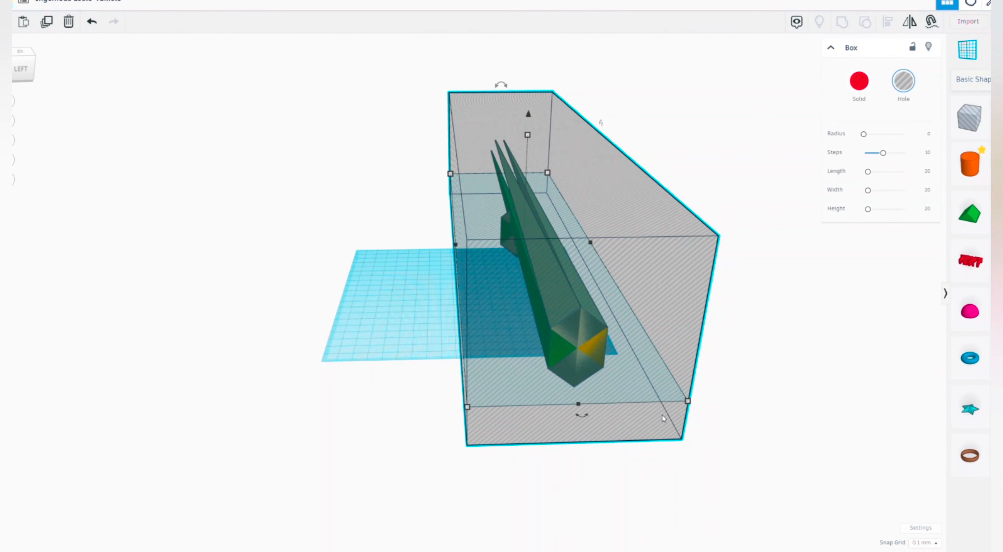
pyautogui.click(752, 421)
pyautogui.moveTo(584, 390); pyautogui.dragTo(721, 374, button='right')
pyautogui.scroll(8, 560, 316)
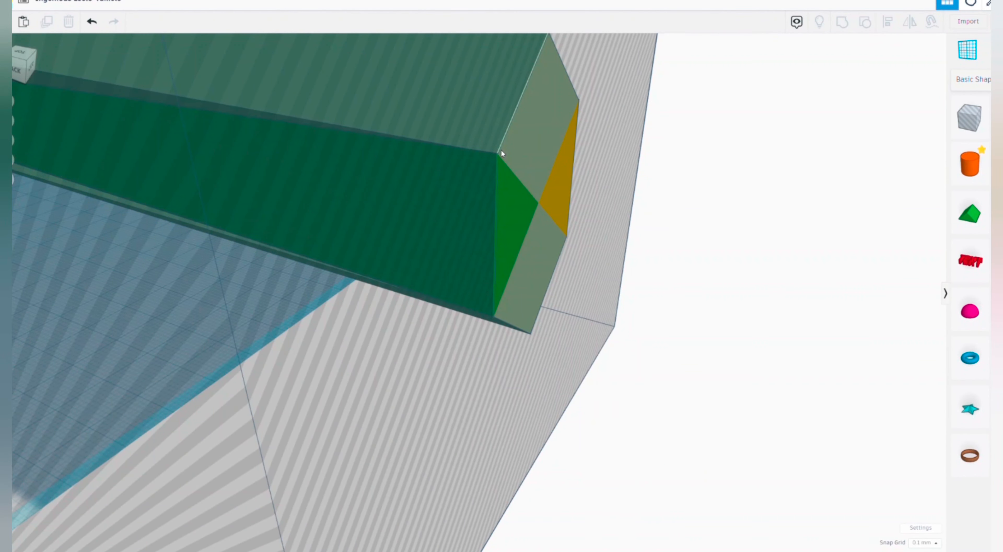
pyautogui.moveTo(682, 188); pyautogui.dragTo(437, 128)
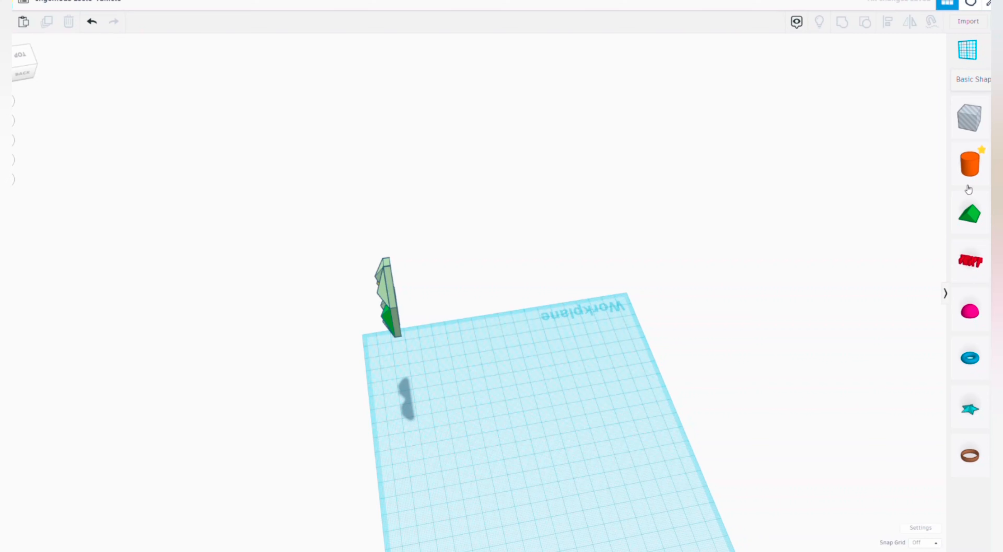
# Step: Place a cylinder on the workplane beside the raised hexagonal panel
pyautogui.click(969, 164)
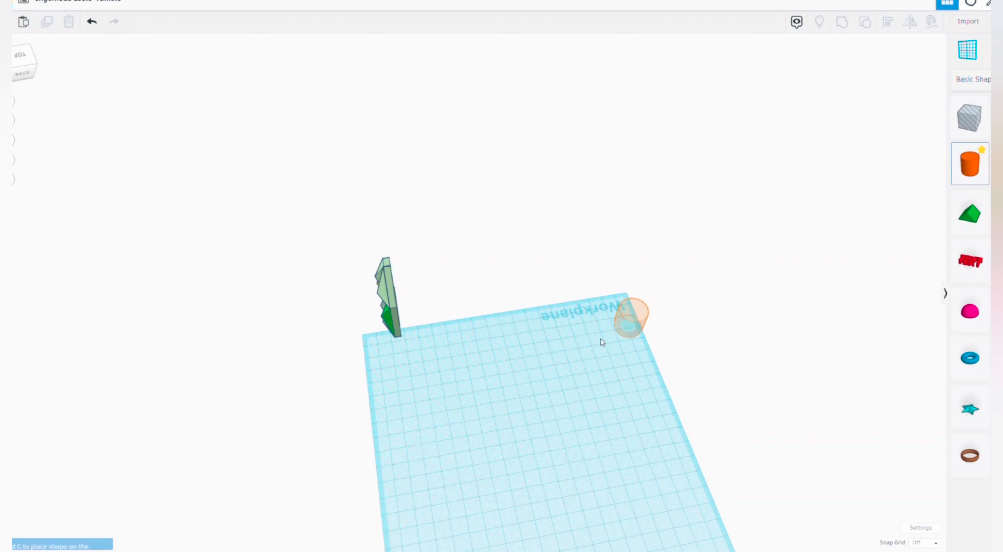
pyautogui.click(456, 355)
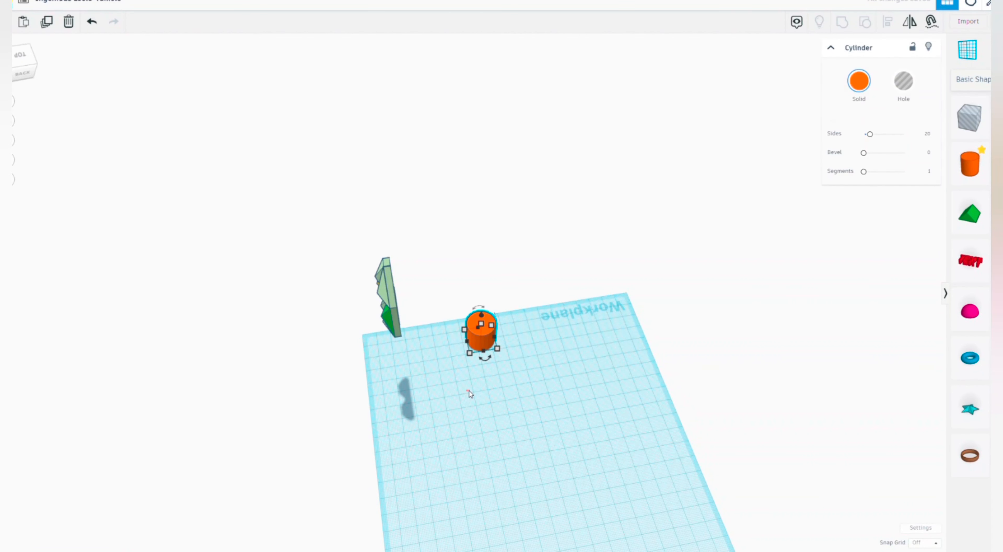
pyautogui.moveTo(330, 407); pyautogui.dragTo(633, 181)
pyautogui.click(623, 250)
pyautogui.moveTo(540, 362); pyautogui.dragTo(518, 291, button='right')
# Step: Duplicate the hexagonal panel together with the cylinder and rotate the copies -54° about the vertical axis
pyautogui.moveTo(307, 489); pyautogui.dragTo(648, 180)
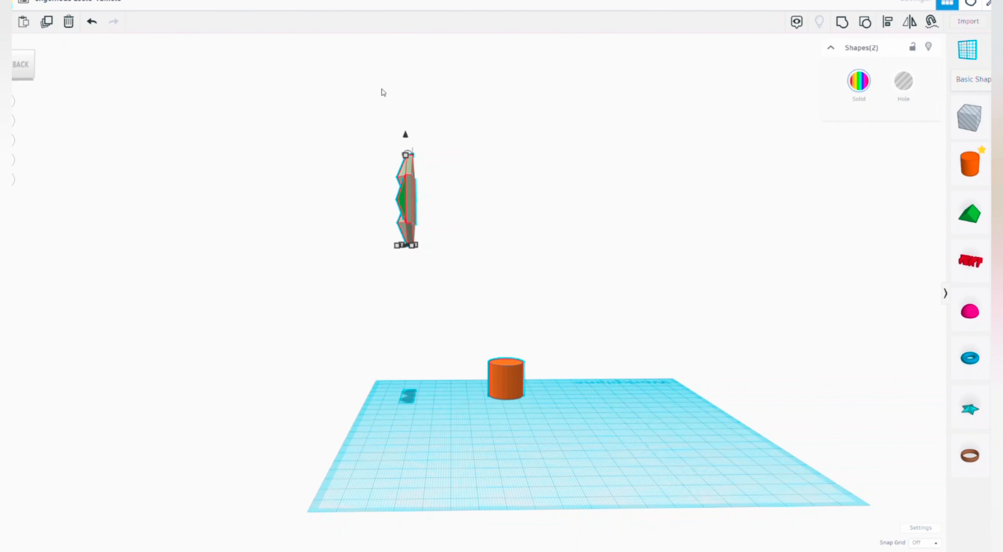
pyautogui.moveTo(573, 155); pyautogui.dragTo(589, 323, button='right')
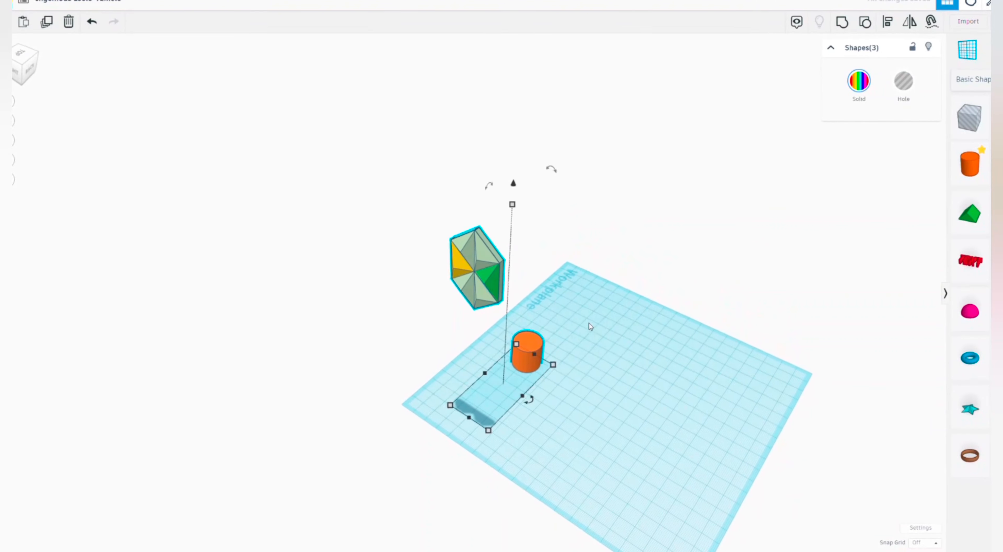
pyautogui.scroll(3, 538, 388)
pyautogui.moveTo(523, 415)
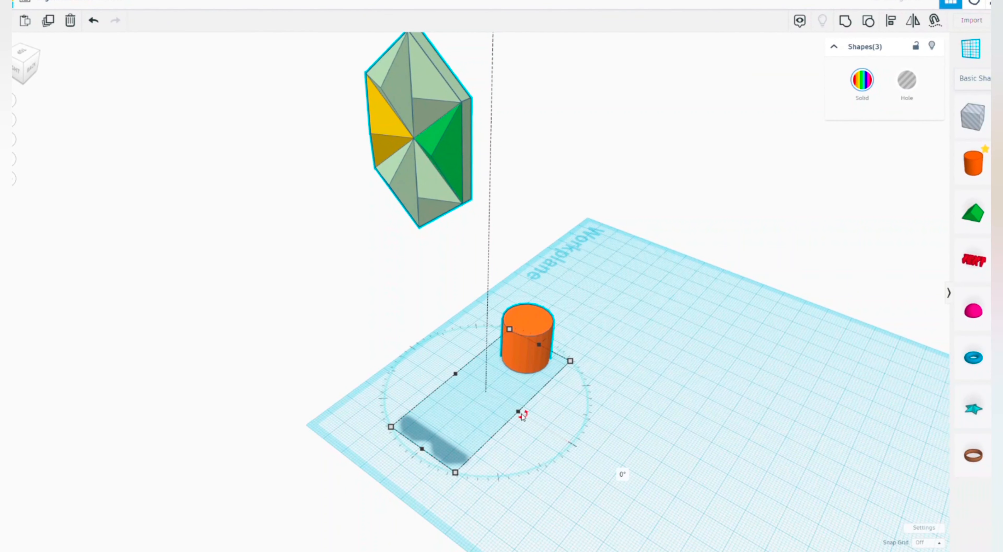
pyautogui.moveTo(523, 415); pyautogui.dragTo(933, 319)
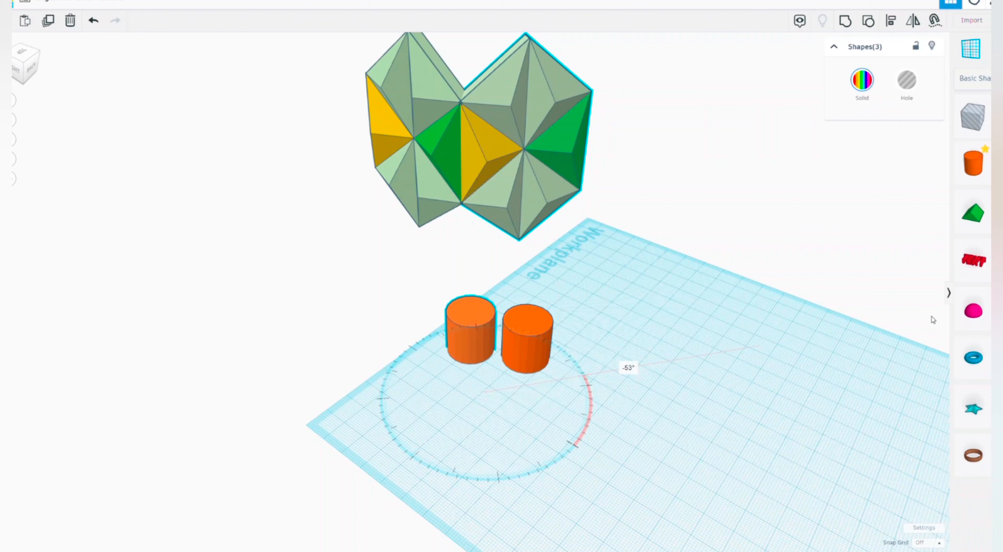
pyautogui.moveTo(933, 320); pyautogui.dragTo(937, 311)
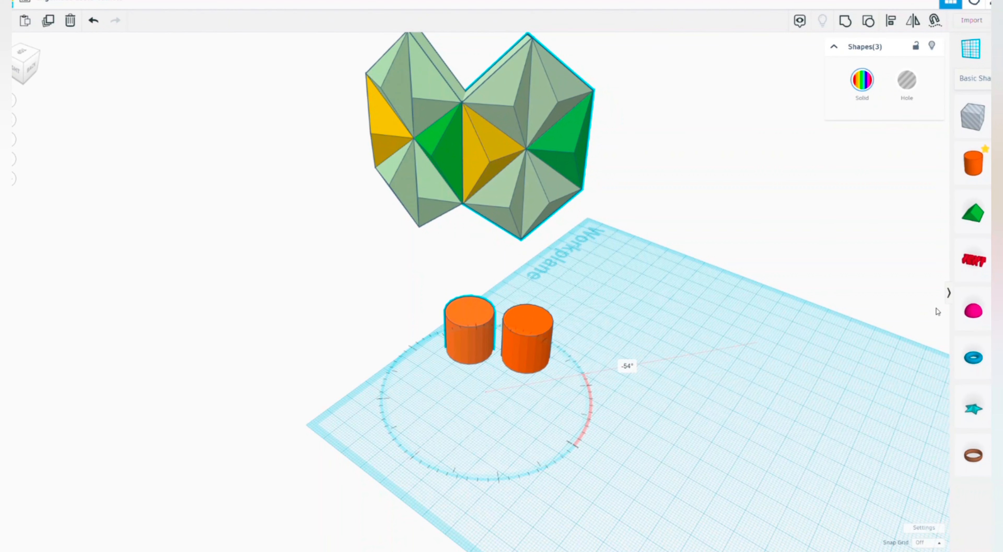
pyautogui.moveTo(936, 308); pyautogui.dragTo(936, 309)
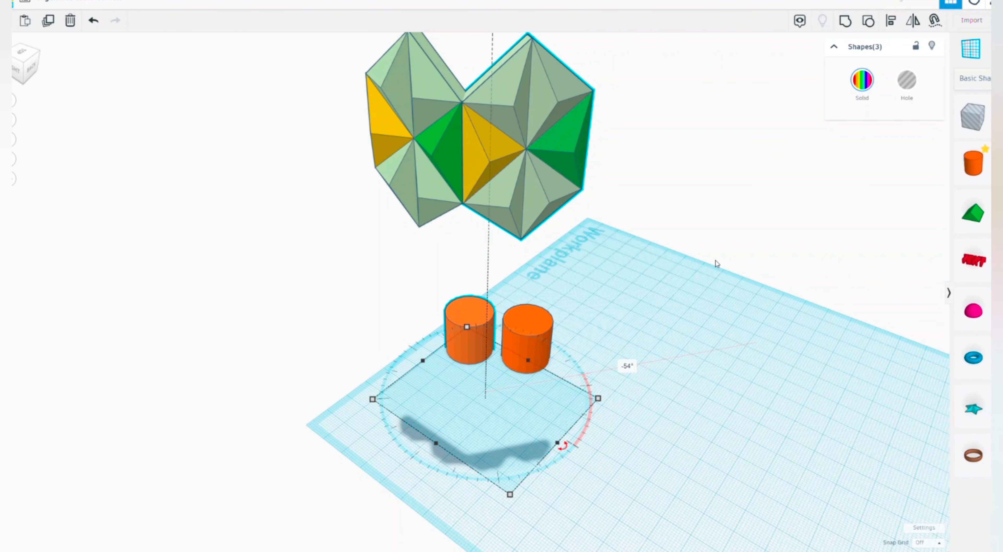
pyautogui.moveTo(760, 265); pyautogui.dragTo(924, 318, button='middle')
pyautogui.scroll(5, 600, 218)
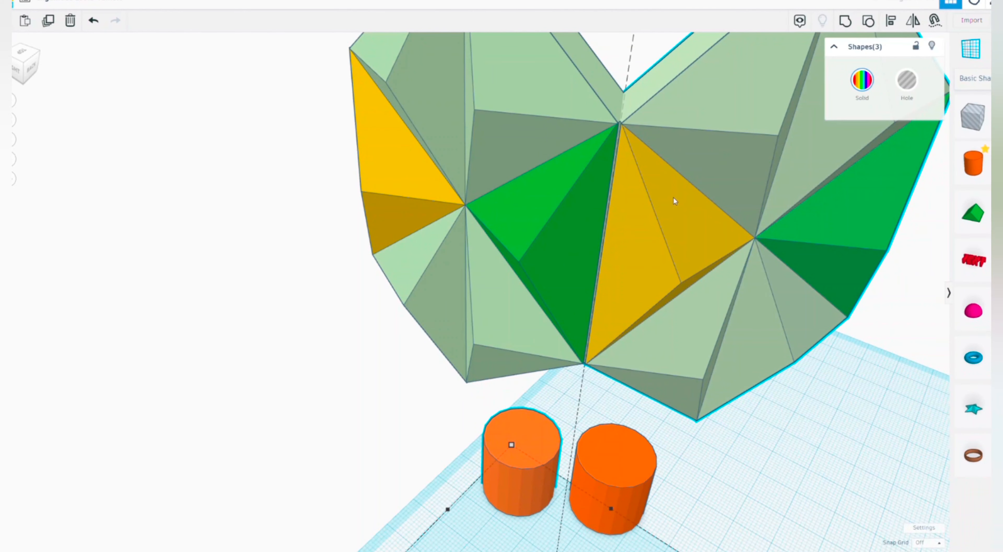
# Step: Undo the rotated copy of the panel and cylinder, and select the original orange cylinder
pyautogui.click(814, 399)
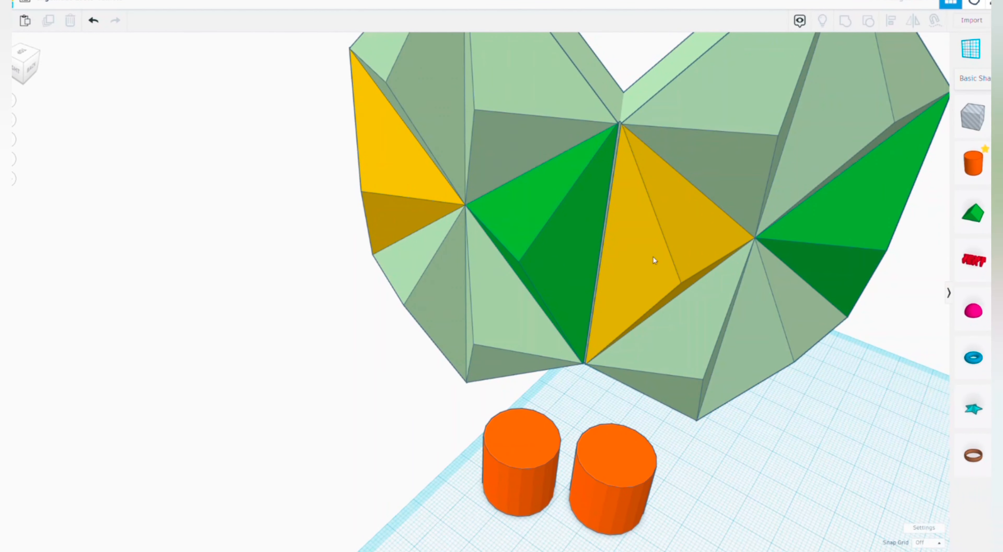
pyautogui.scroll(3, 653, 257)
pyautogui.scroll(2, 639, 247)
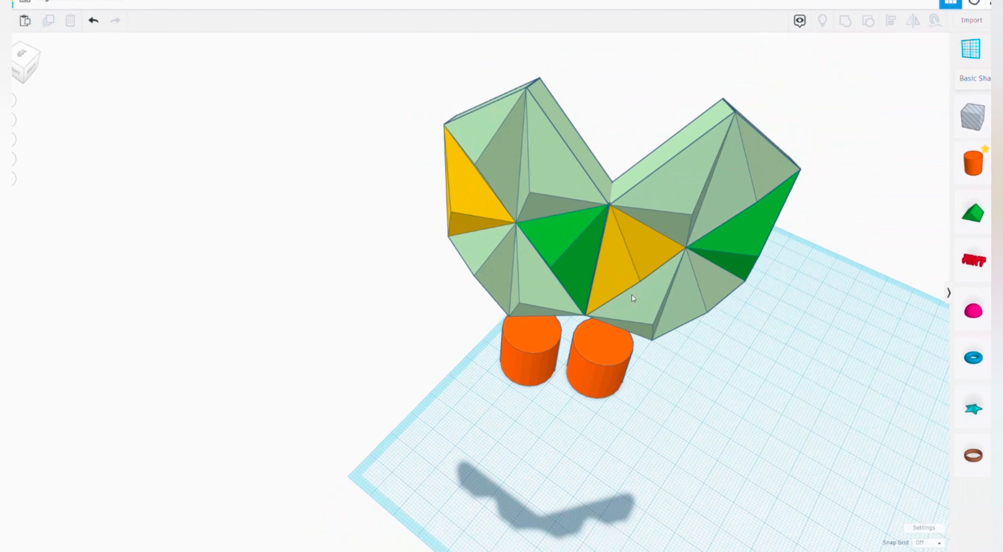
pyautogui.moveTo(656, 290); pyautogui.dragTo(597, 215, button='right')
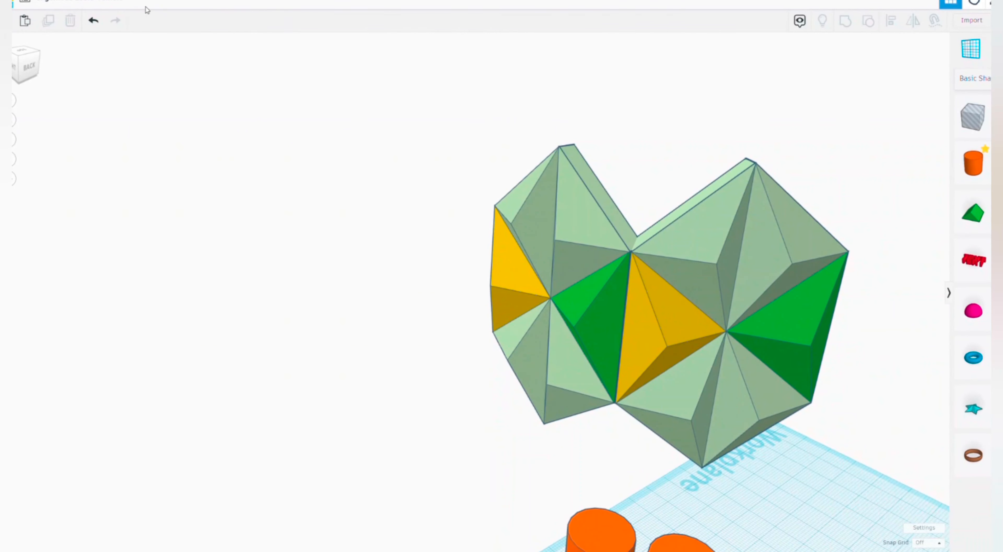
pyautogui.click(93, 21)
pyautogui.moveTo(170, 66); pyautogui.dragTo(579, 391, button='right')
pyautogui.click(580, 395)
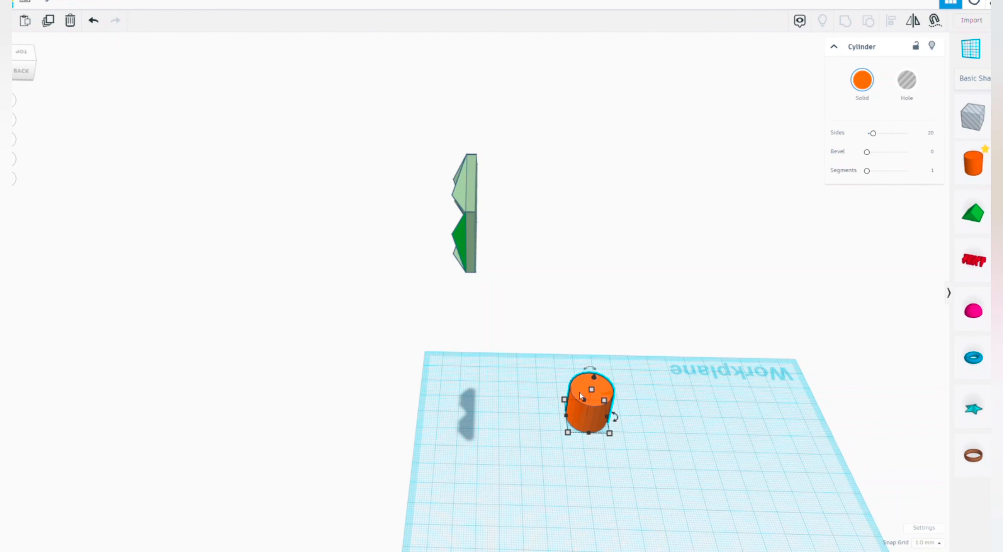